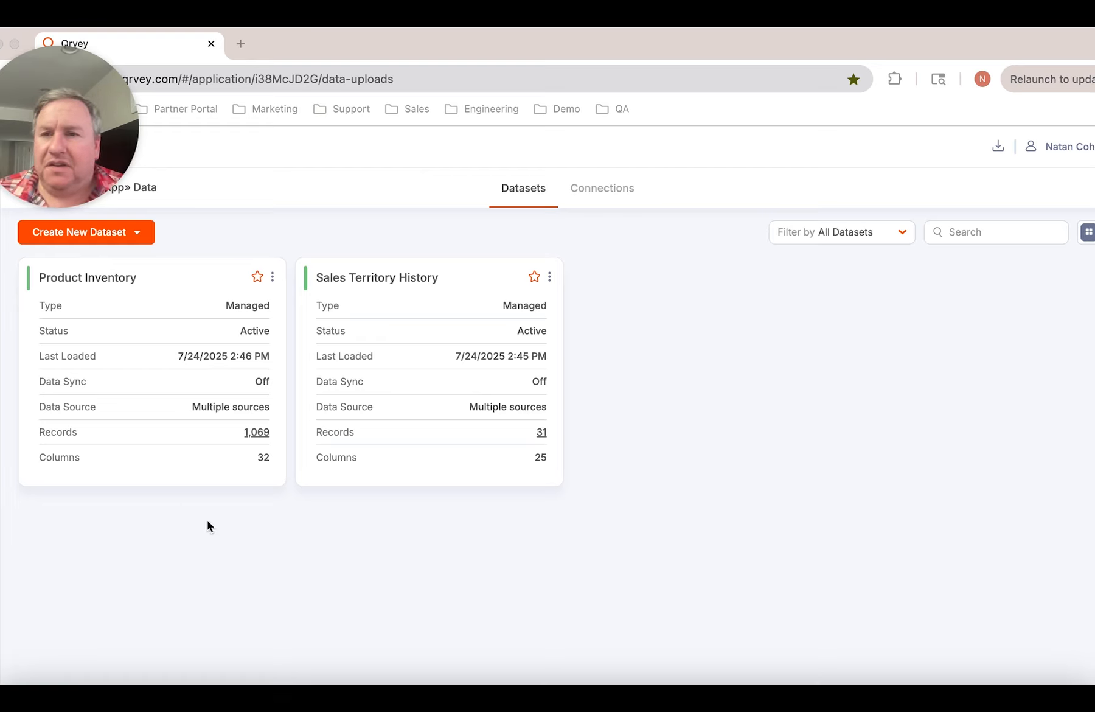
Open the Product Inventory dataset's analysis view and start a new metric
click(162, 380)
click(161, 374)
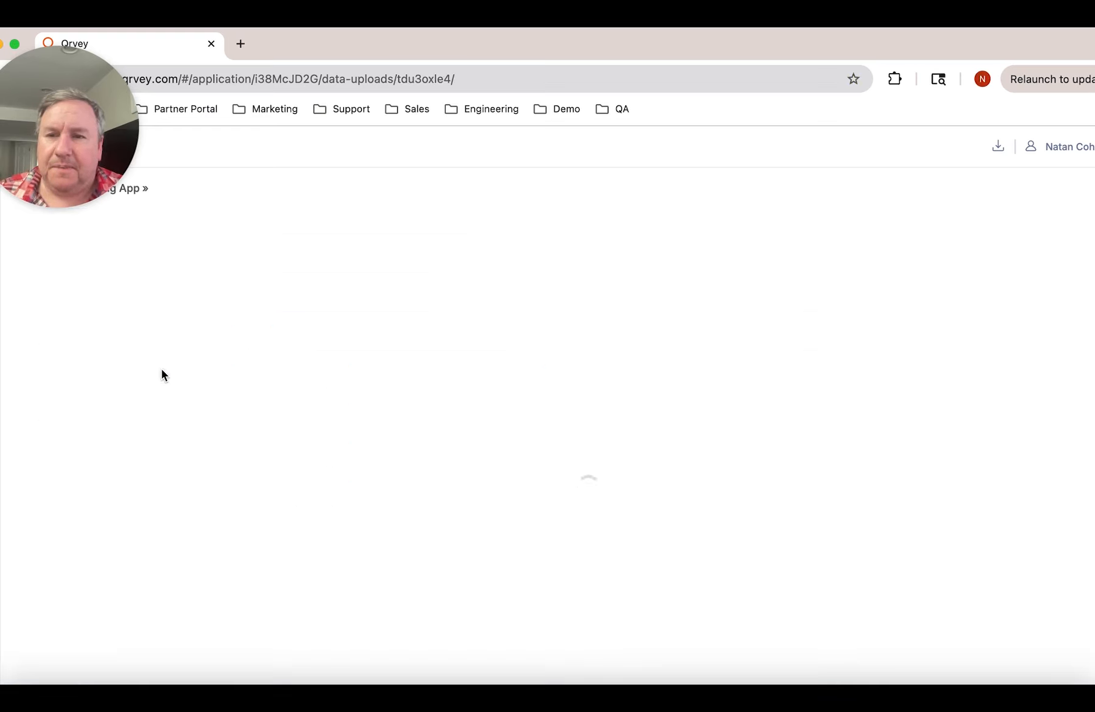
click(557, 193)
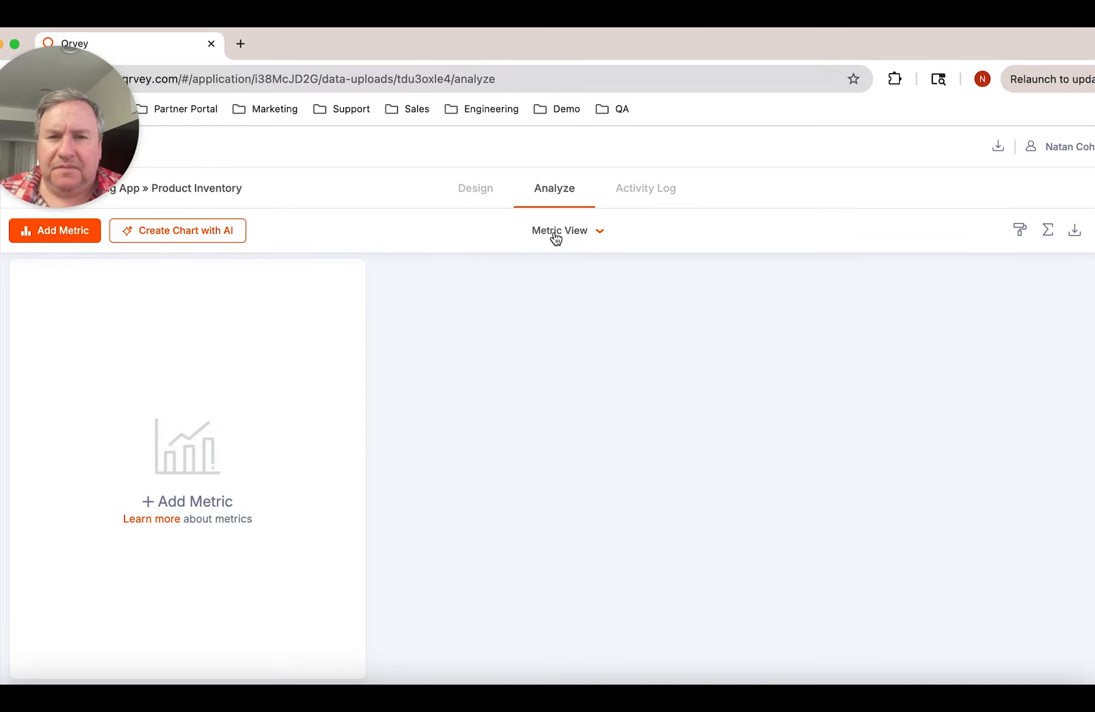
click(195, 508)
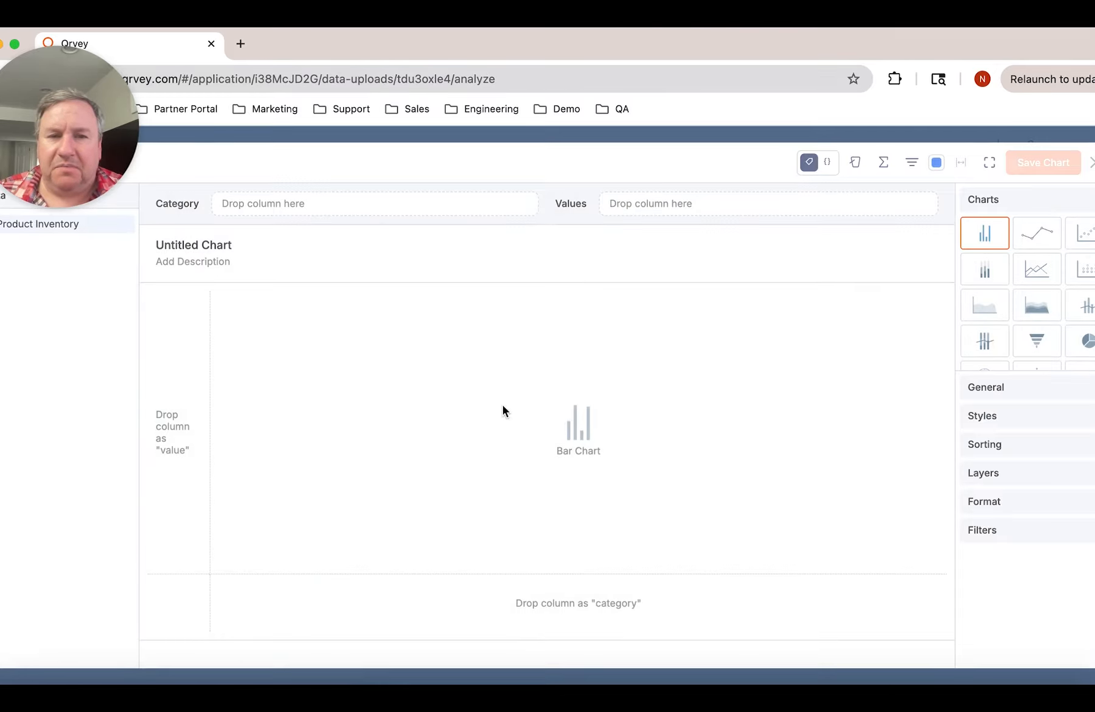
Make the chart an Indicator Gauge showing the Quantity column as its value, aggregated as an average
scroll(1056, 298, down, 5)
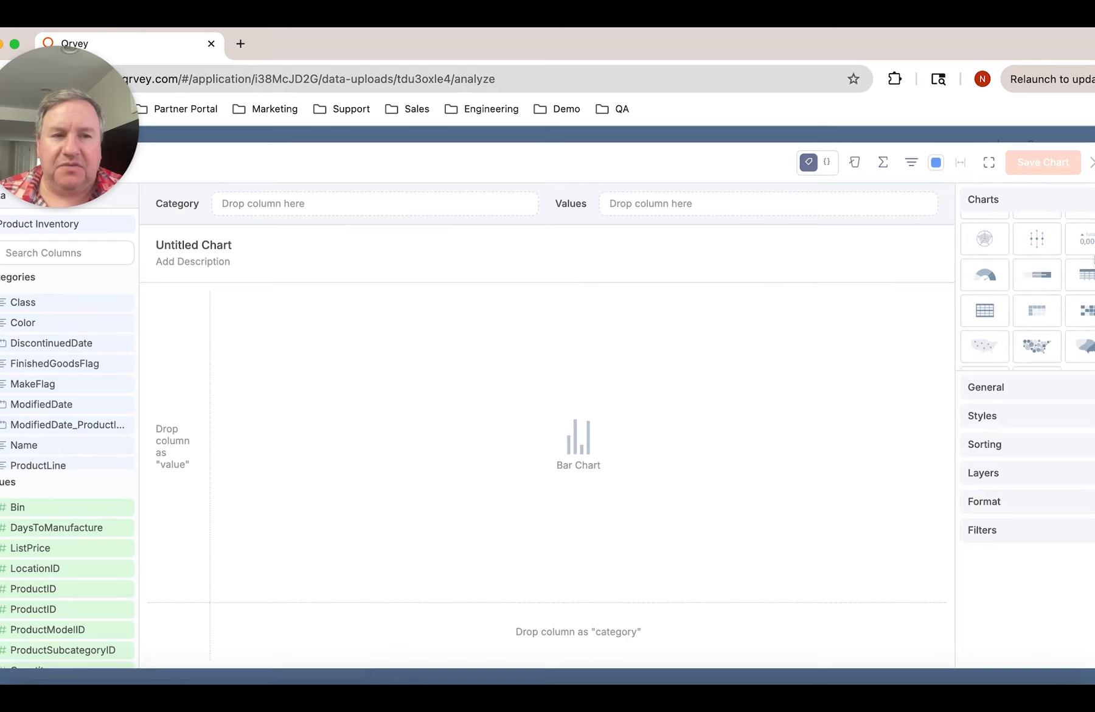
click(1089, 247)
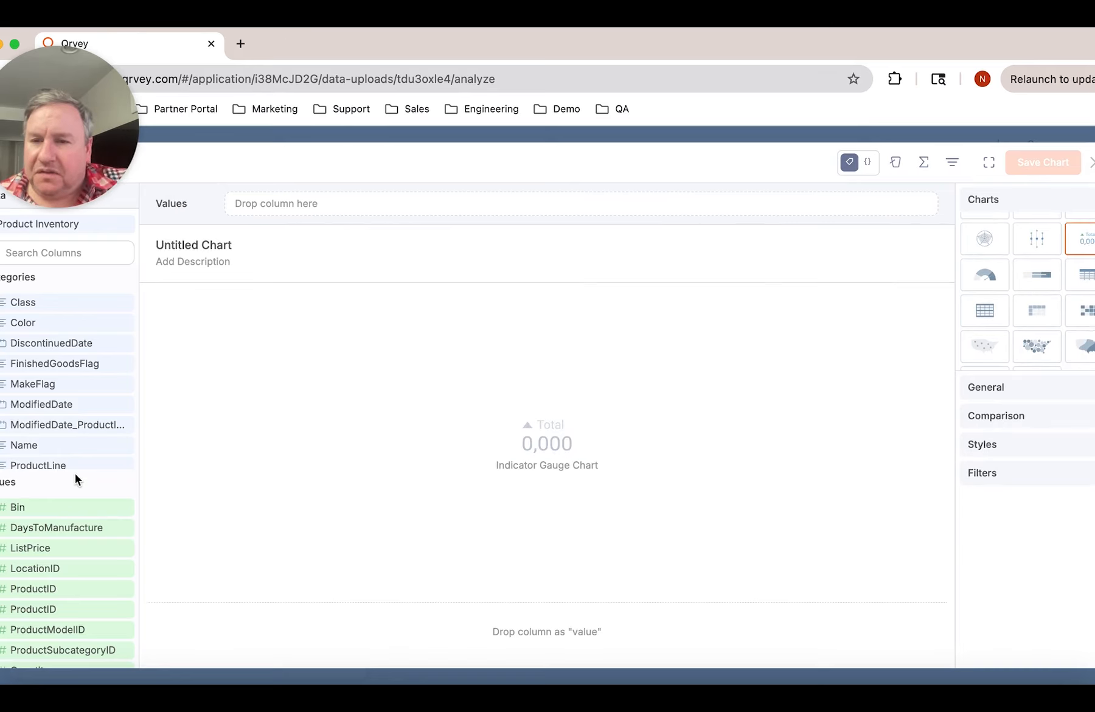
scroll(54, 577, down, 3)
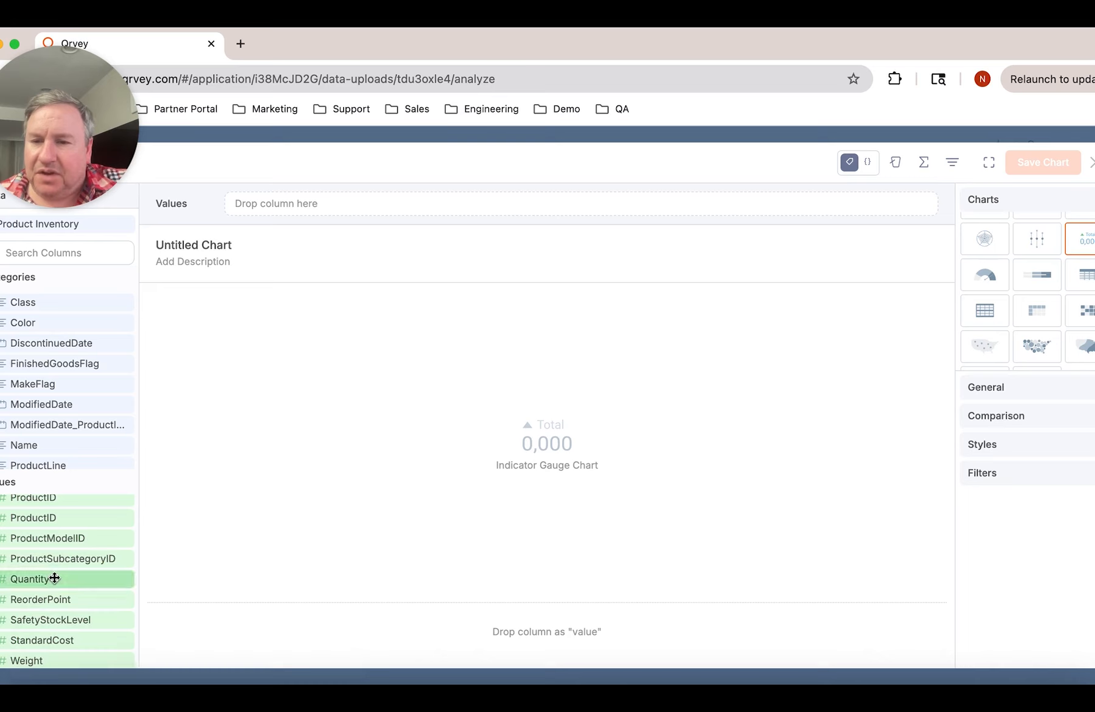
drag(56, 577, 479, 208)
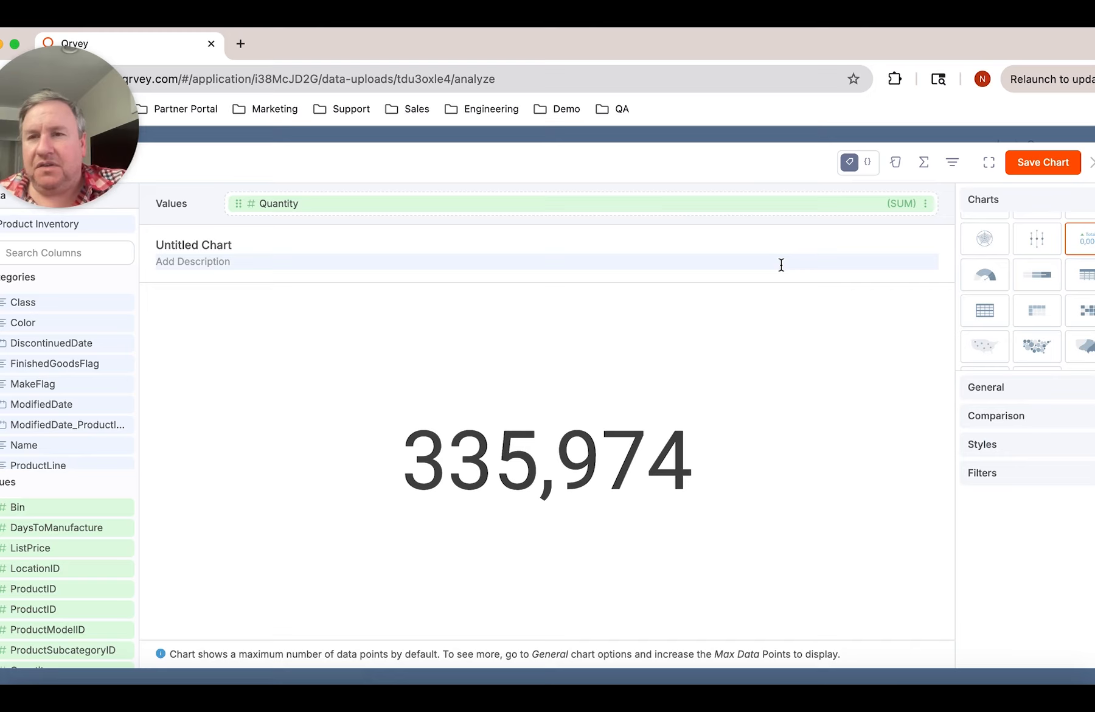
click(925, 206)
click(892, 246)
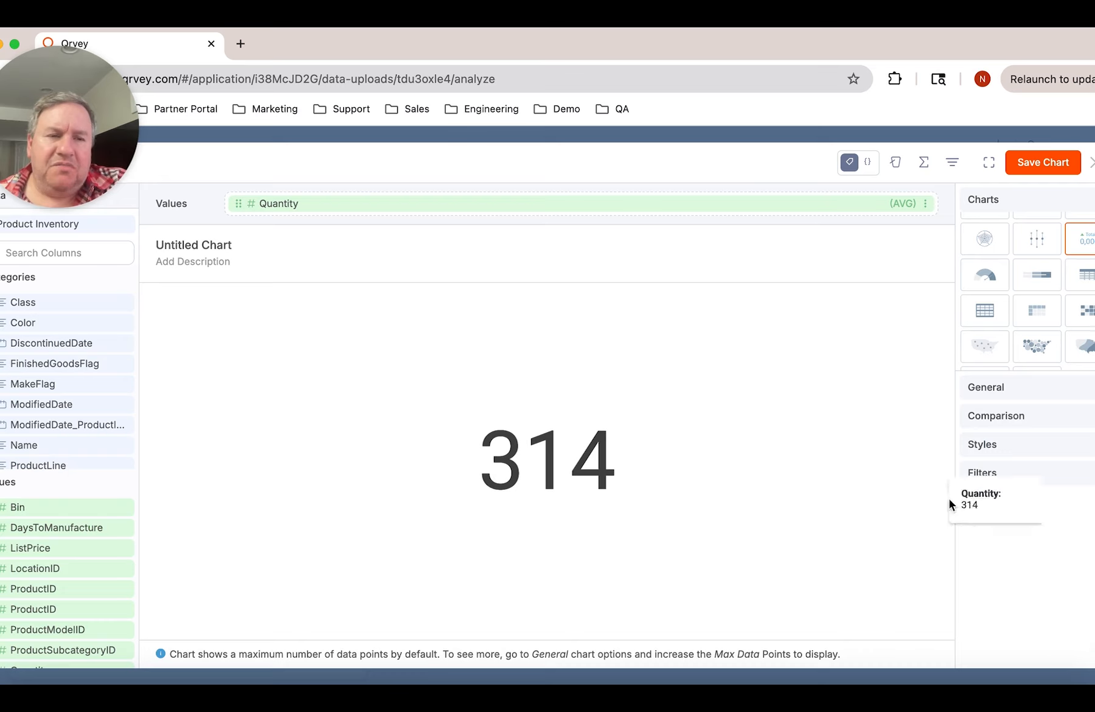
click(1005, 484)
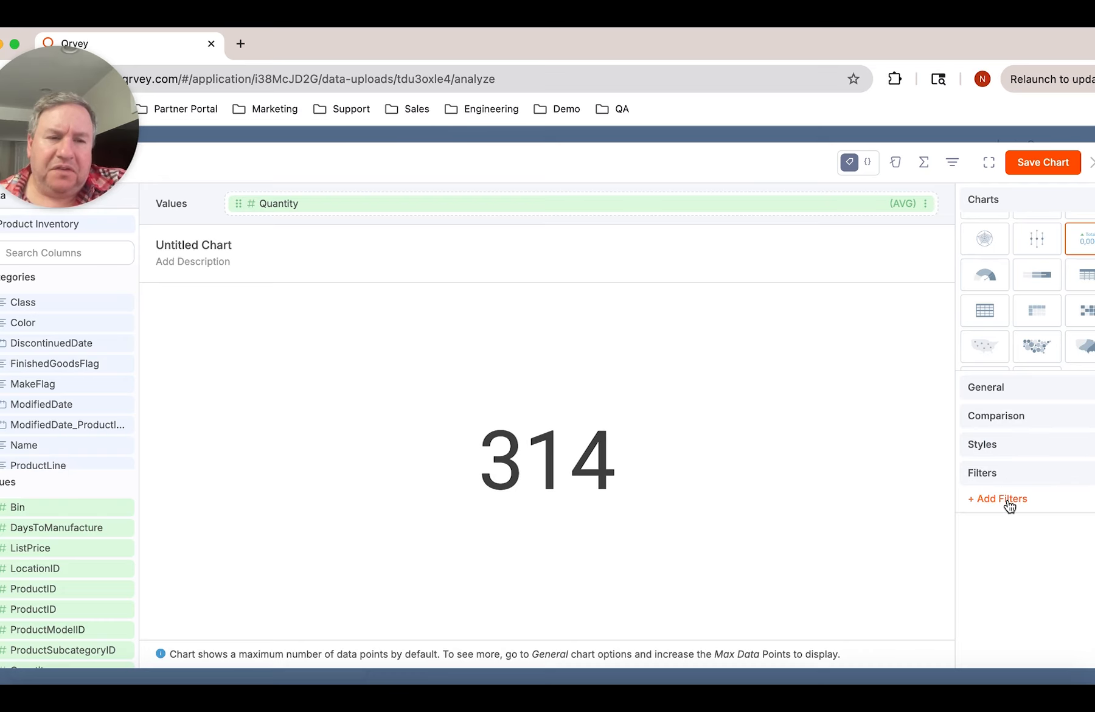
click(1008, 500)
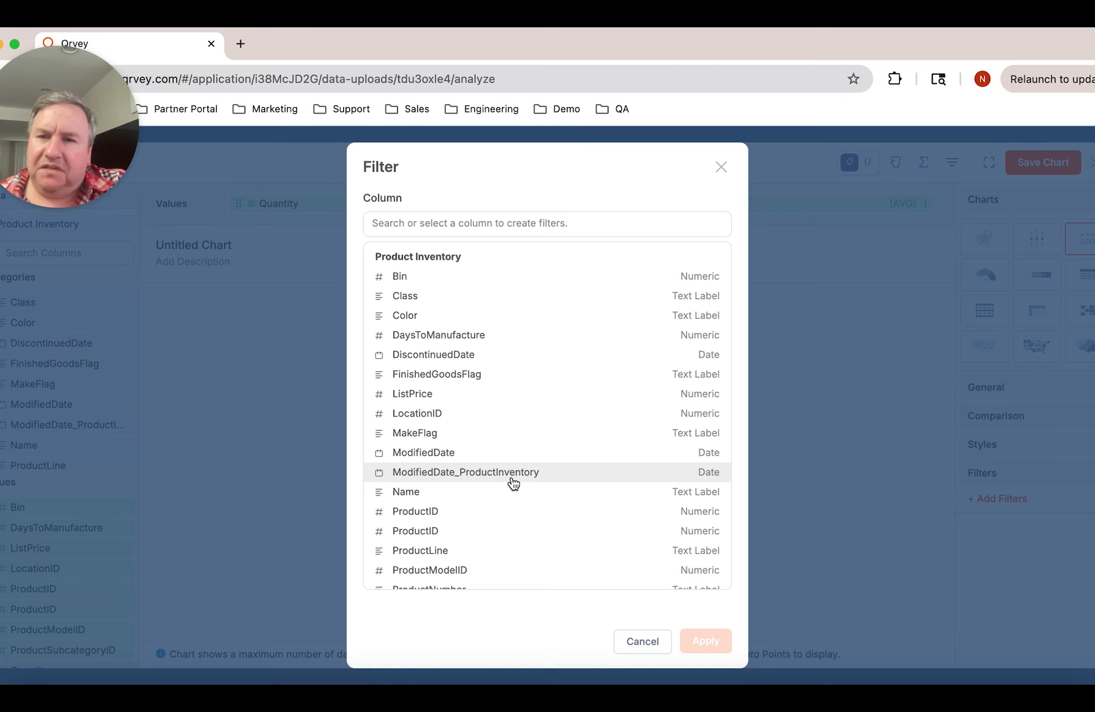
click(641, 642)
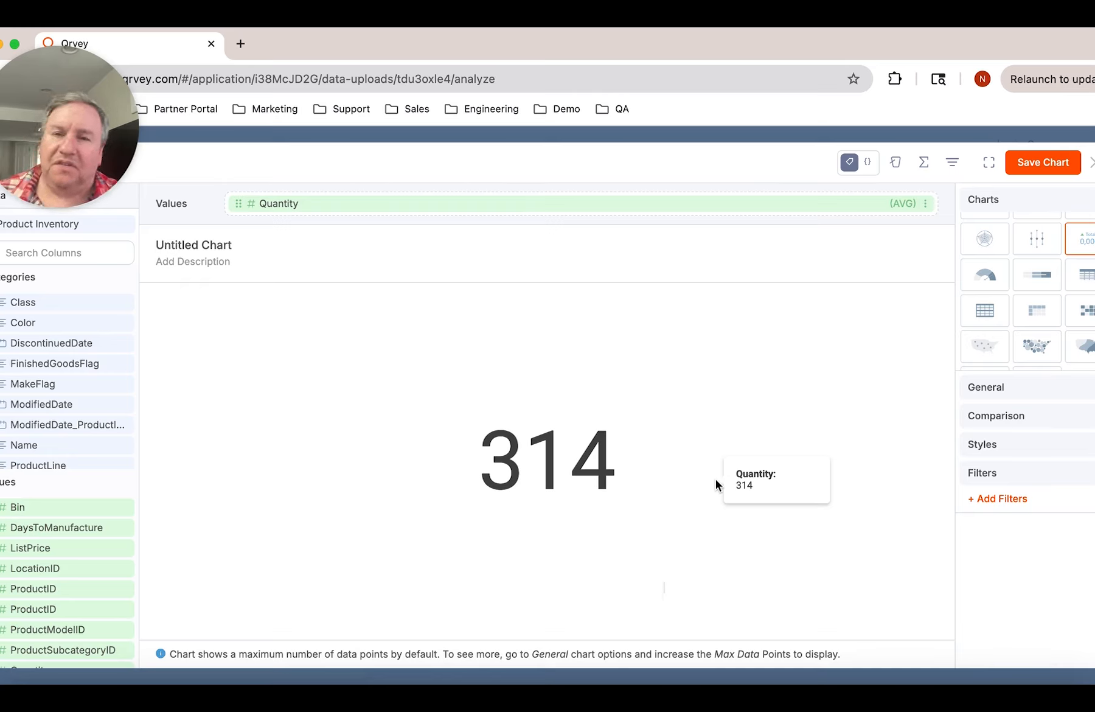
Add a comparison based on the ModifiedDate_ProductInventory date column and set its time period to This year
click(1035, 426)
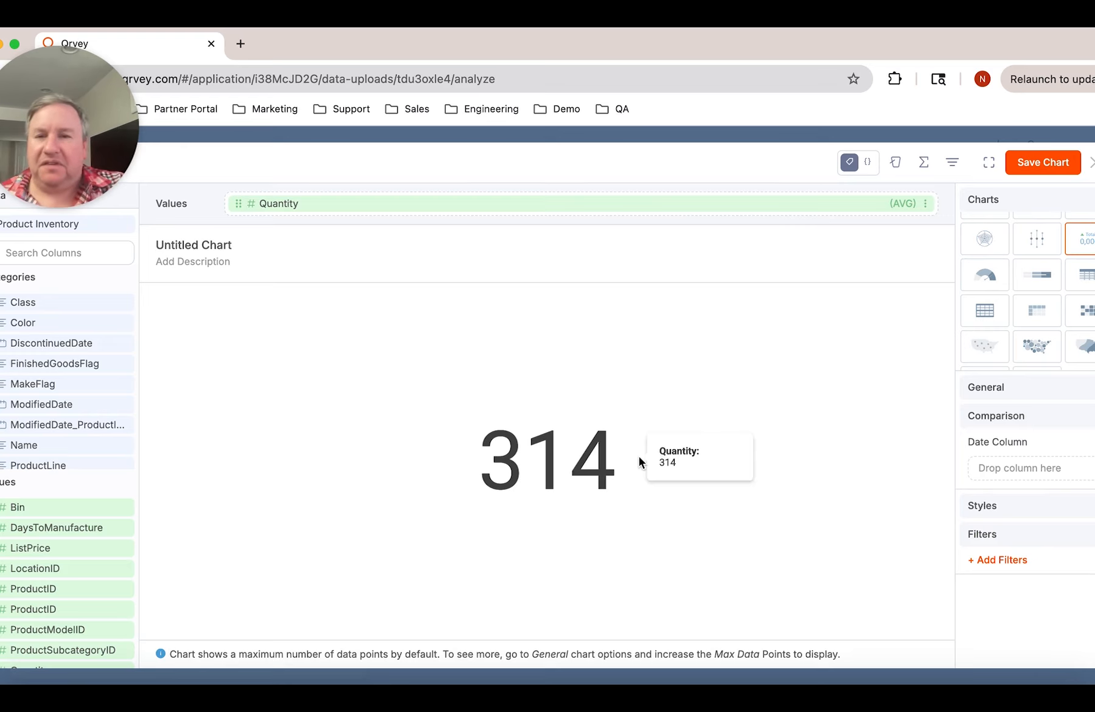
drag(91, 425, 1041, 467)
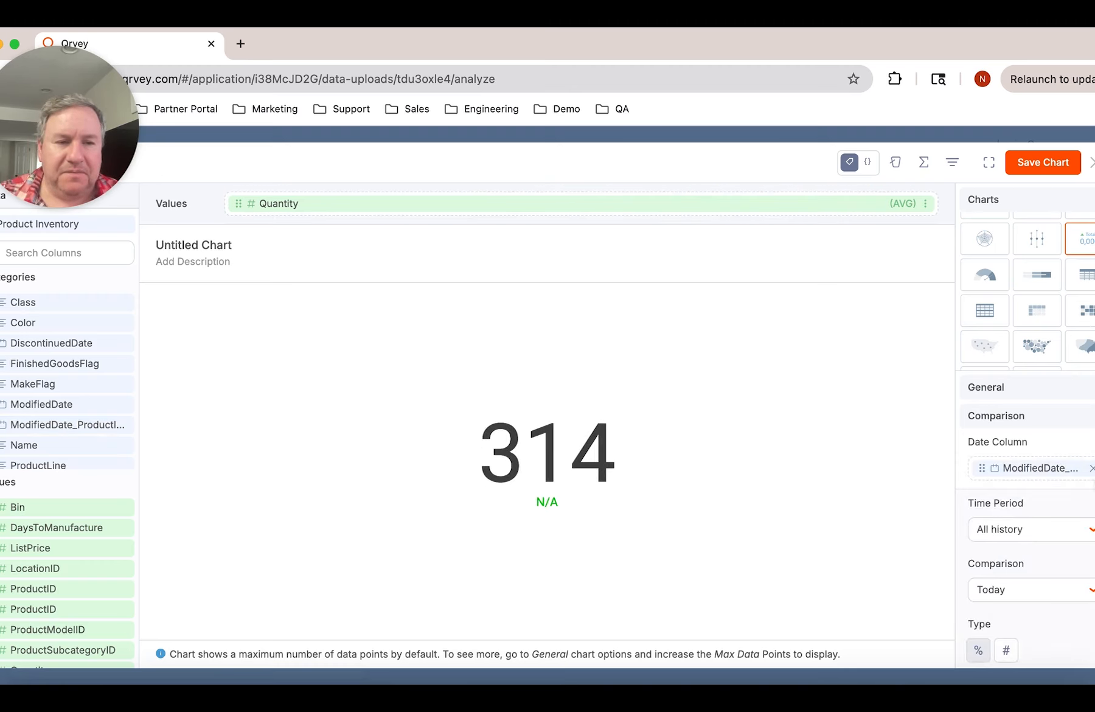
scroll(1062, 484, down, 4)
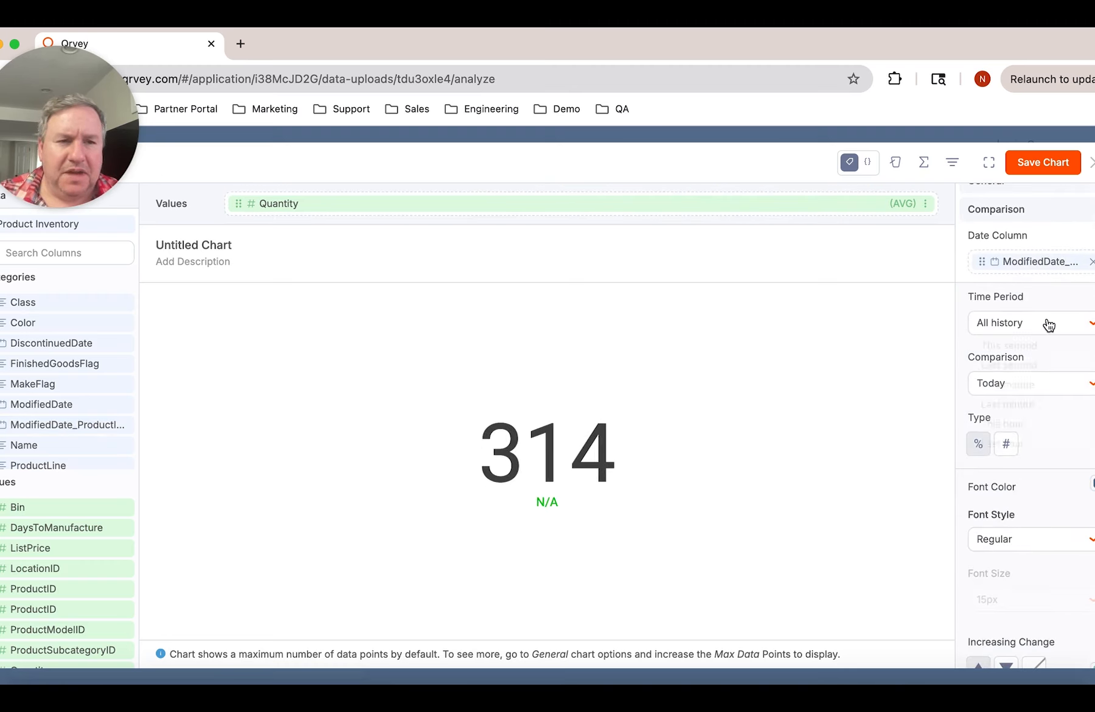
click(1047, 321)
scroll(1037, 396, down, 1)
scroll(1038, 399, down, 3)
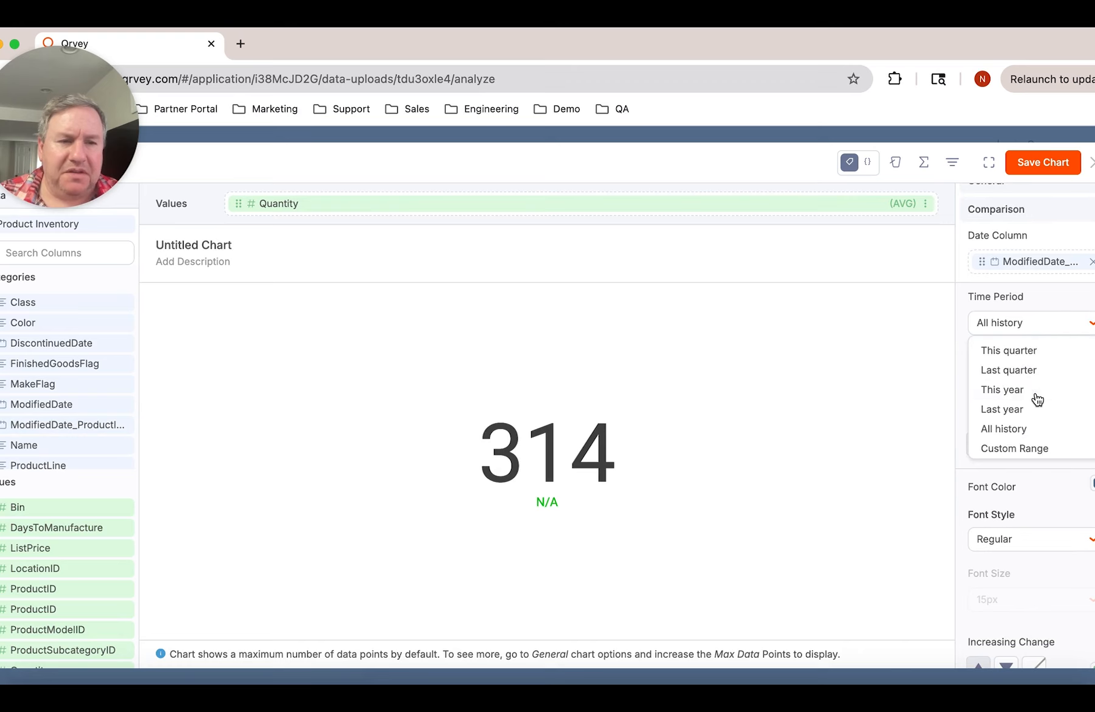
click(1030, 394)
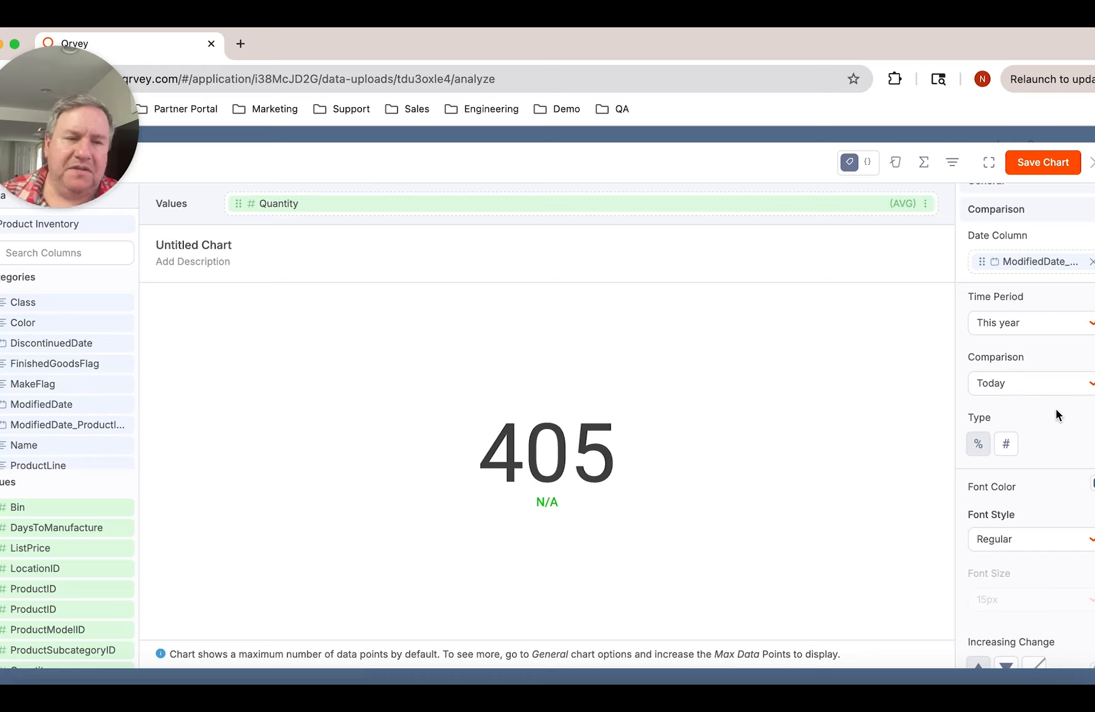
Set the gauge's comparison period to a Custom Range of the Between type
click(1050, 388)
scroll(1042, 463, down, 5)
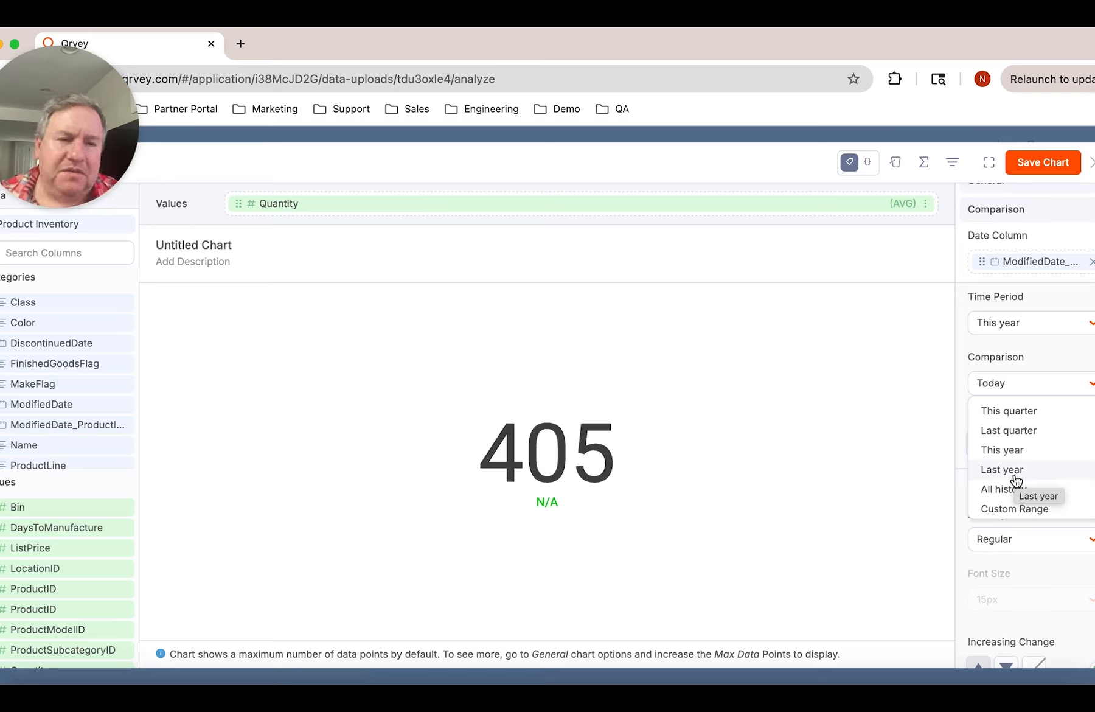
click(1014, 512)
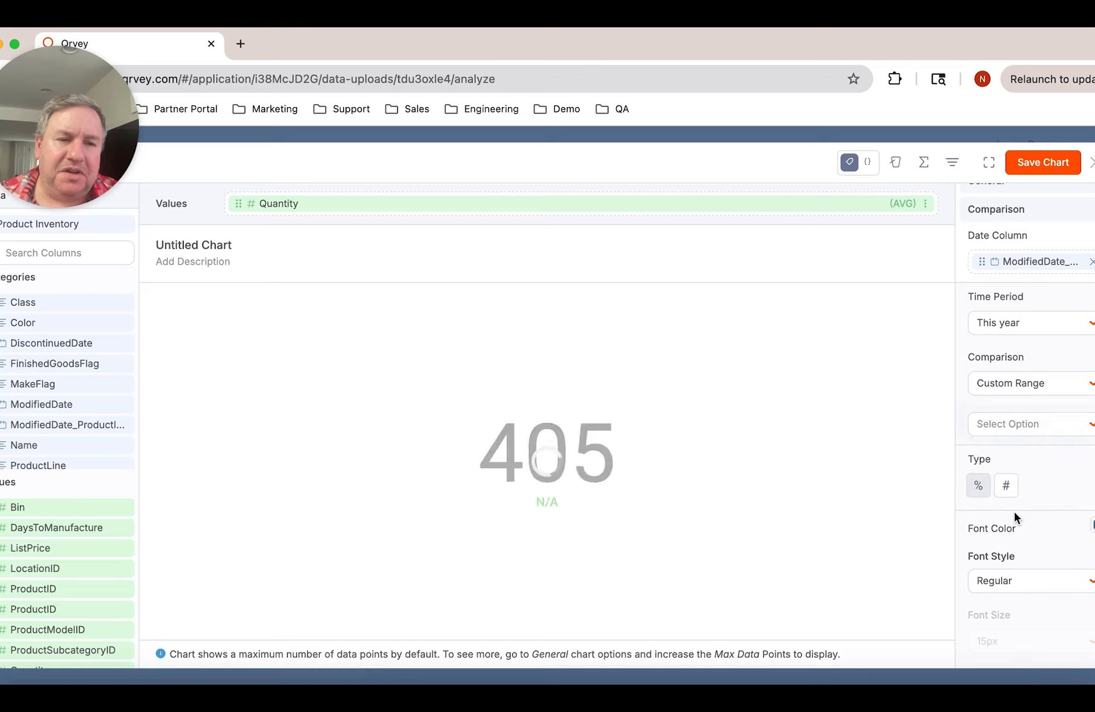
click(1039, 427)
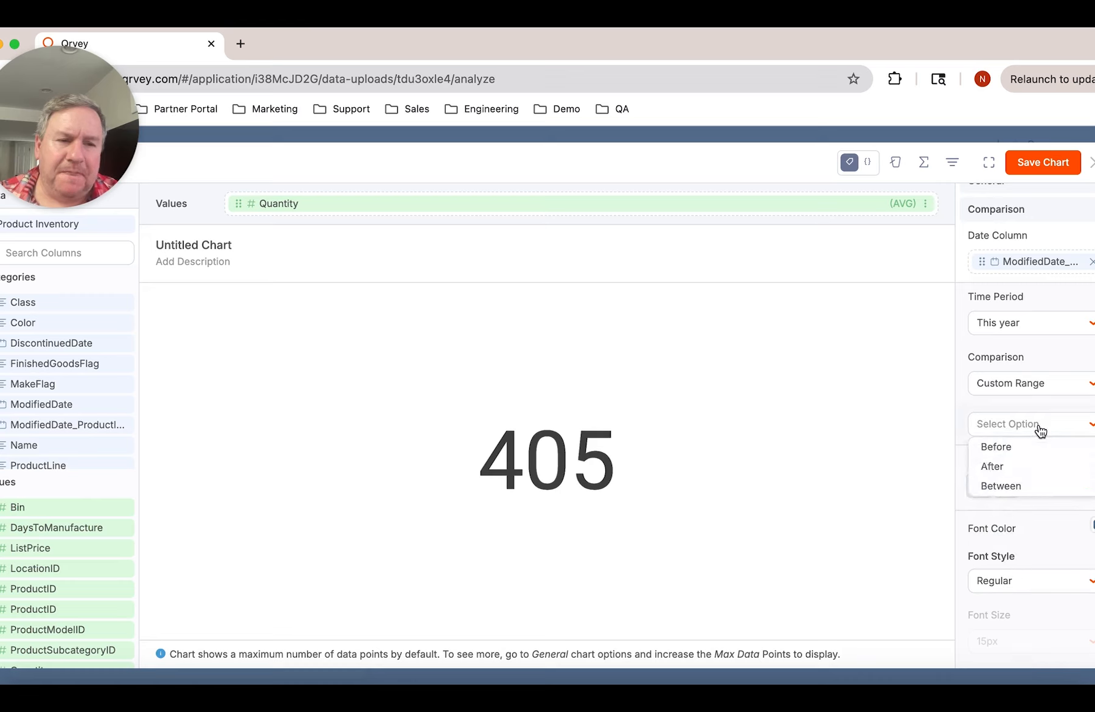
click(1037, 487)
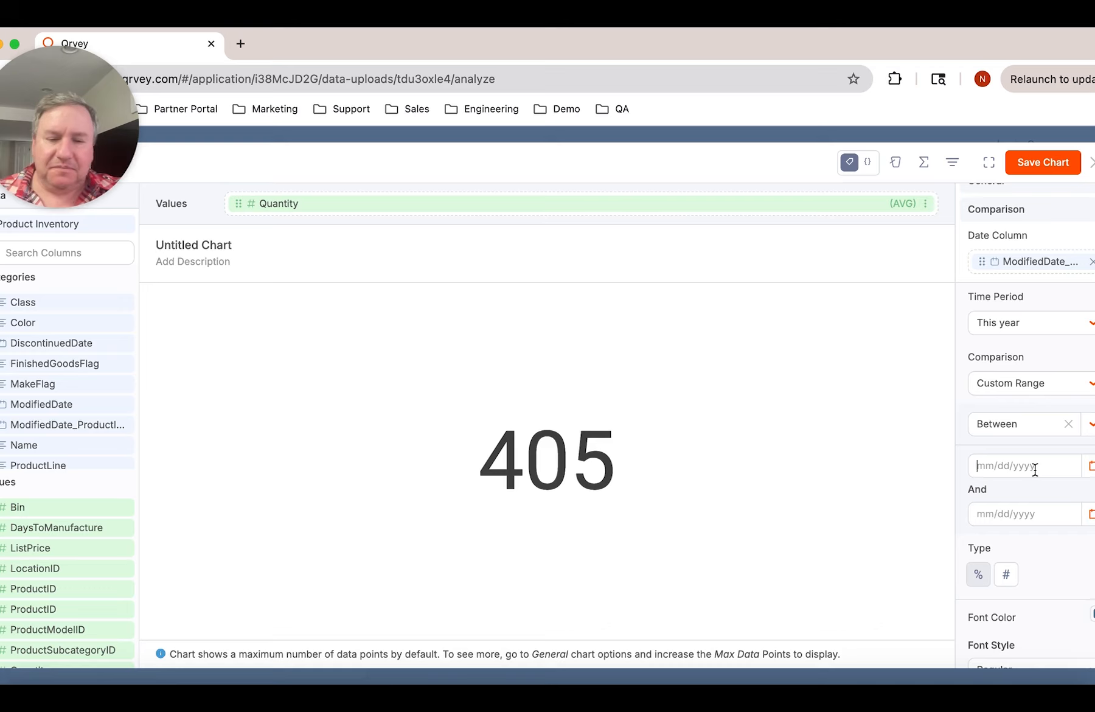
Set the start of the custom comparison range to the {{LAST_YEAR_START}} system token
text({{)
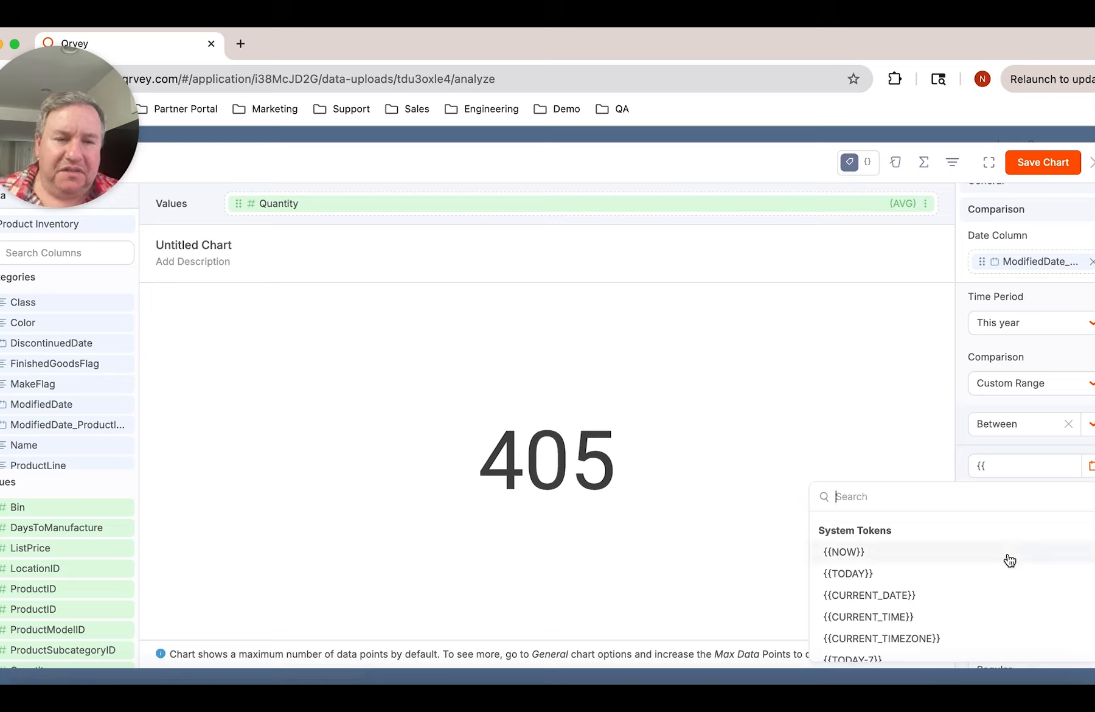
scroll(1010, 560, down, 15)
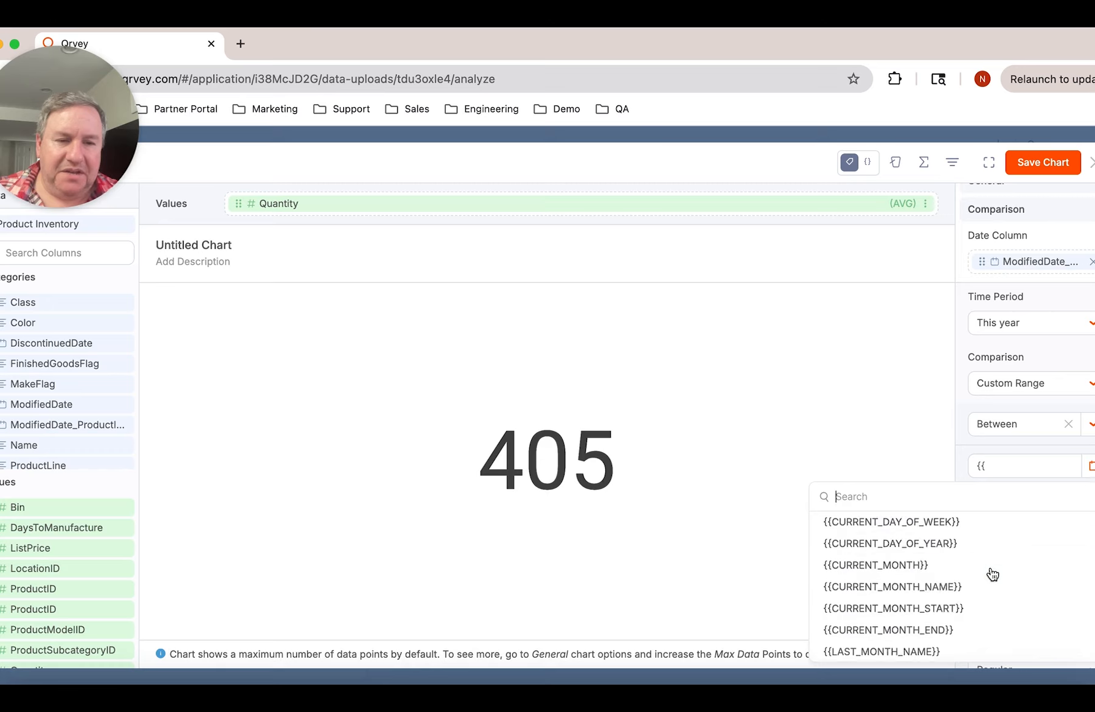
scroll(993, 574, down, 5)
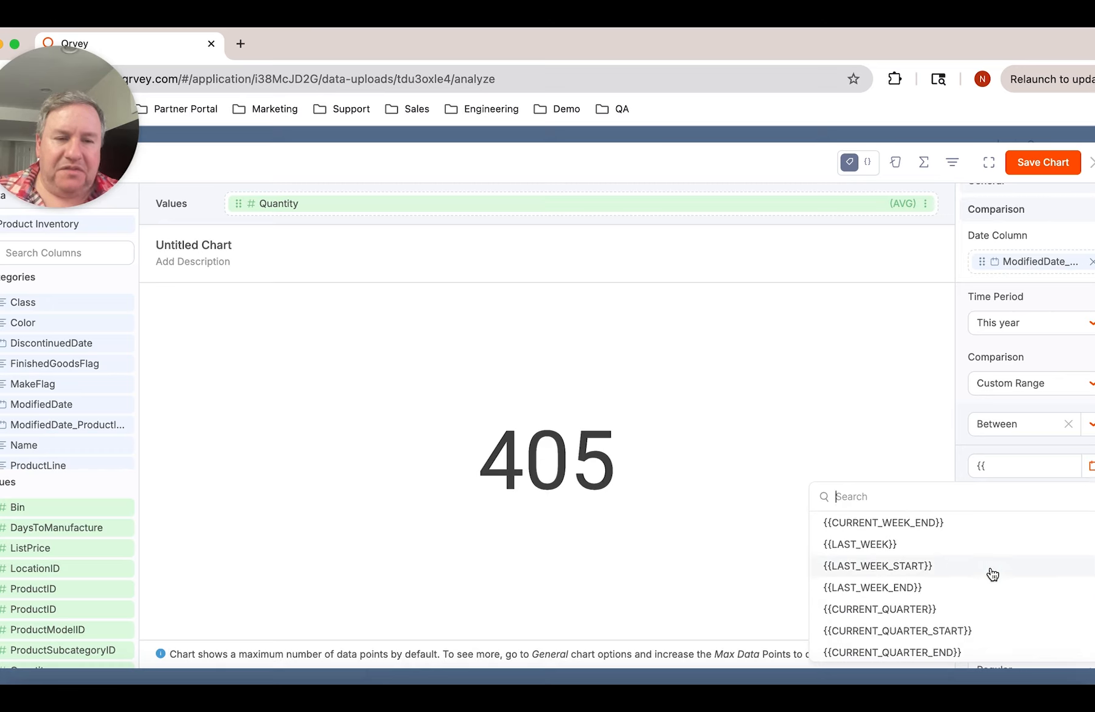
scroll(993, 575, down, 6)
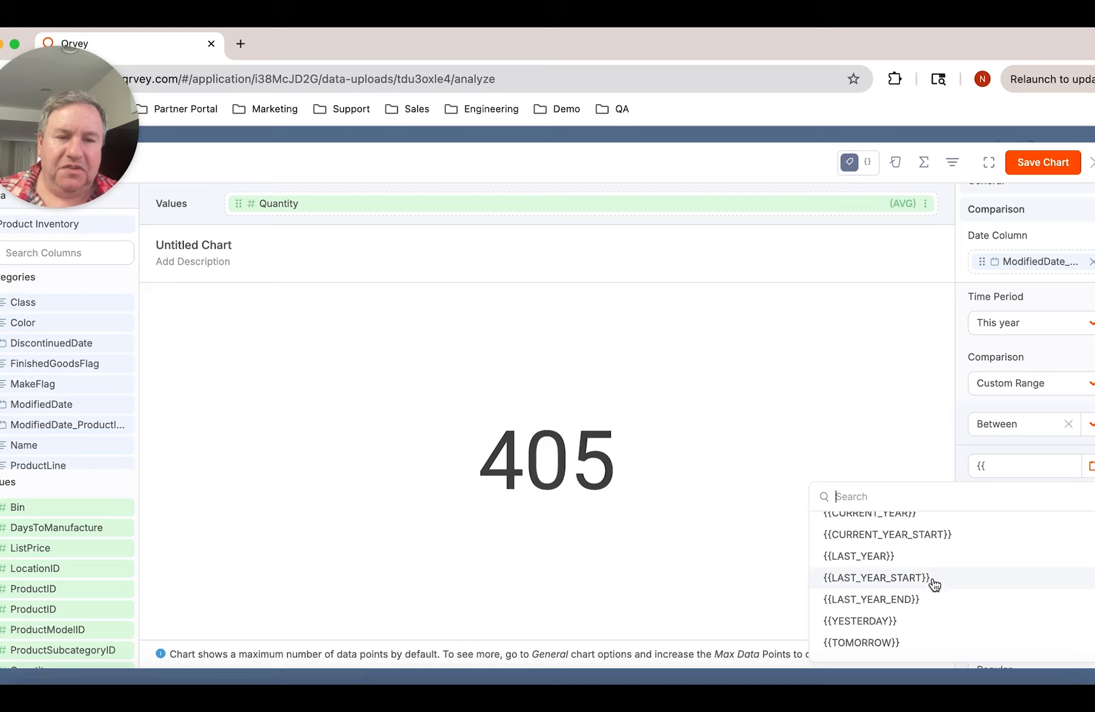
click(934, 584)
Set the end of the custom comparison range to the {{TODAY-365}} system token
click(1023, 512)
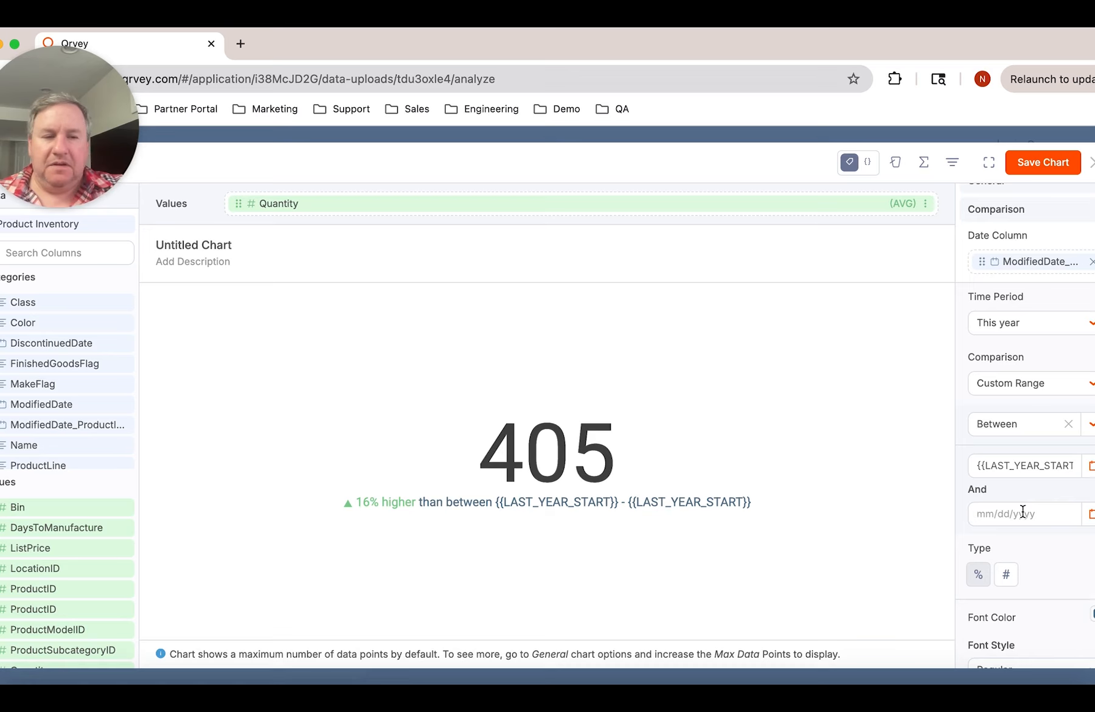
text({{)
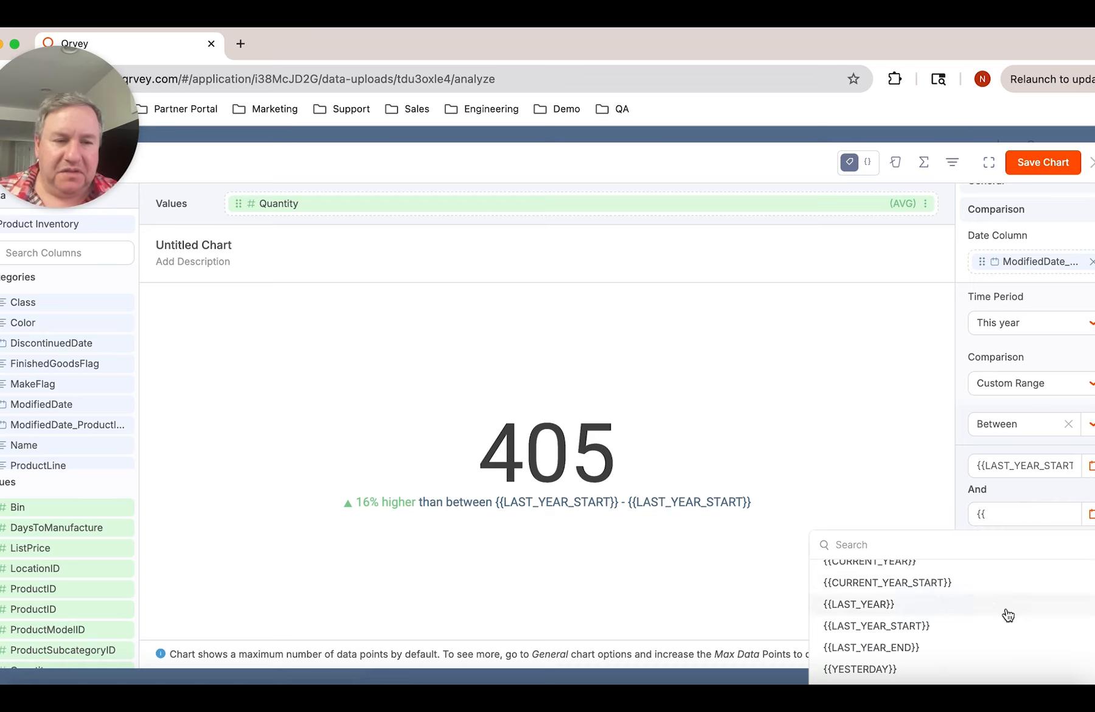
scroll(1005, 614, up, 5)
scroll(999, 583, up, 10)
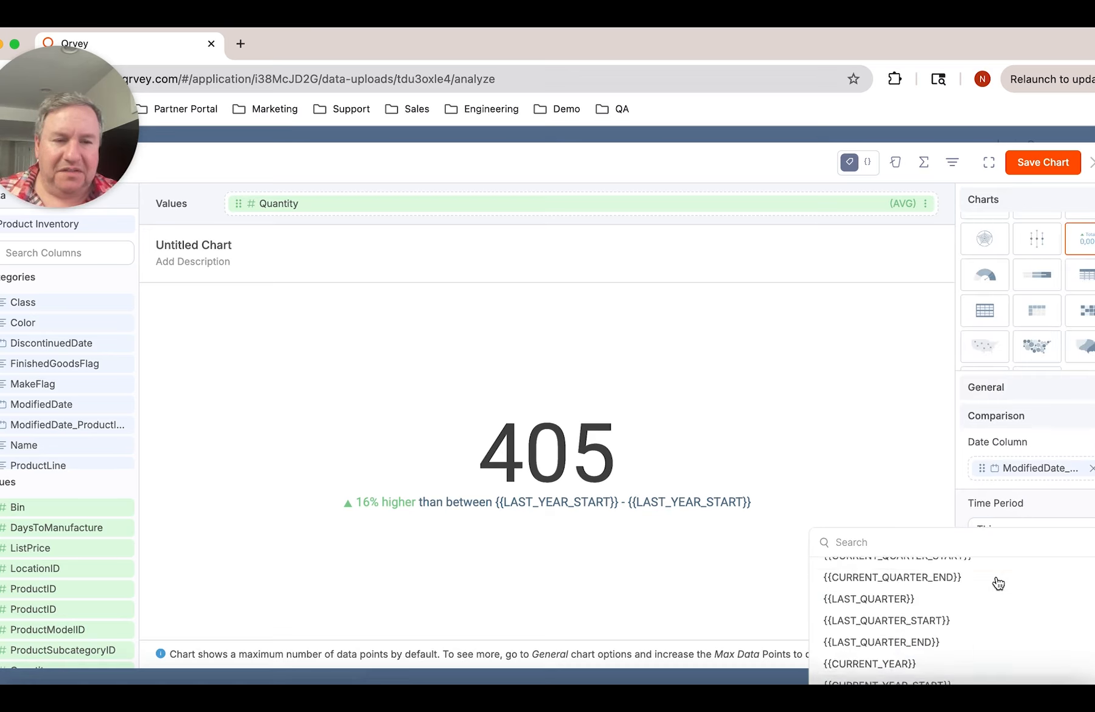
scroll(998, 583, up, 1)
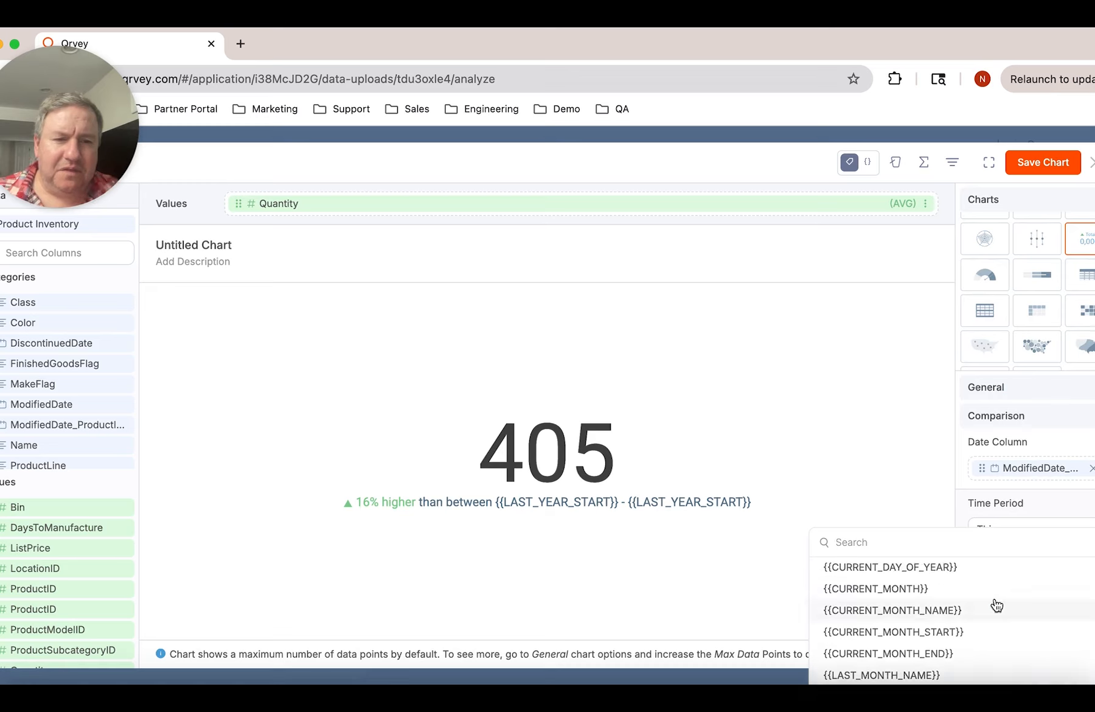
scroll(997, 605, up, 8)
scroll(996, 605, down, 2)
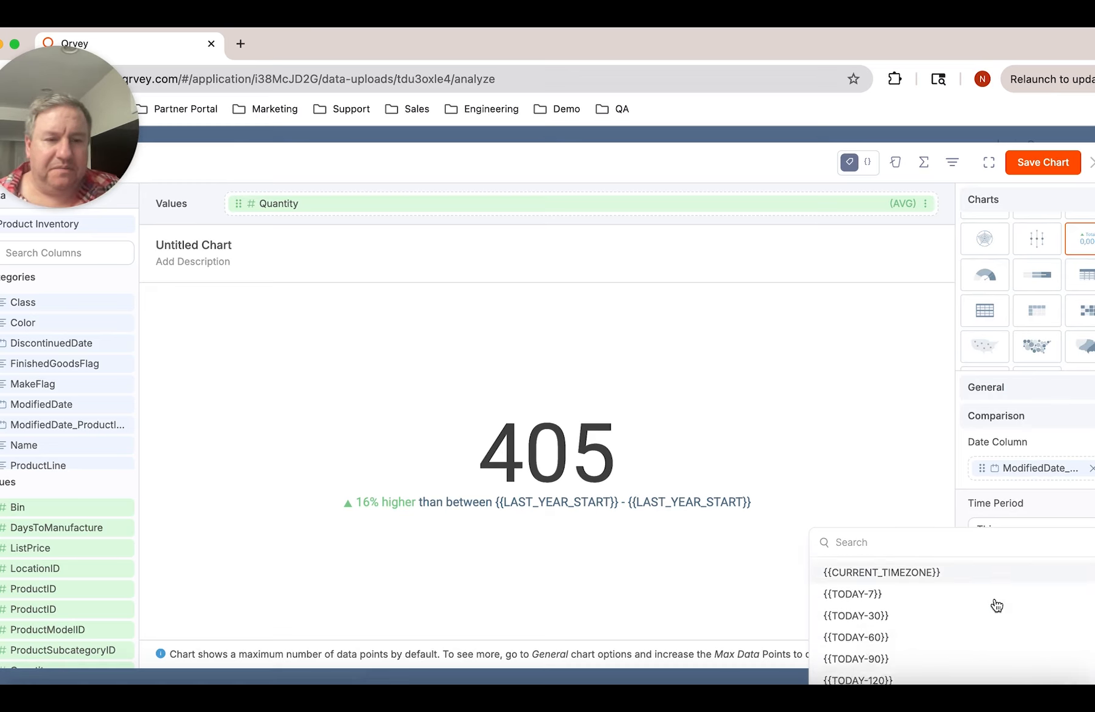
click(970, 664)
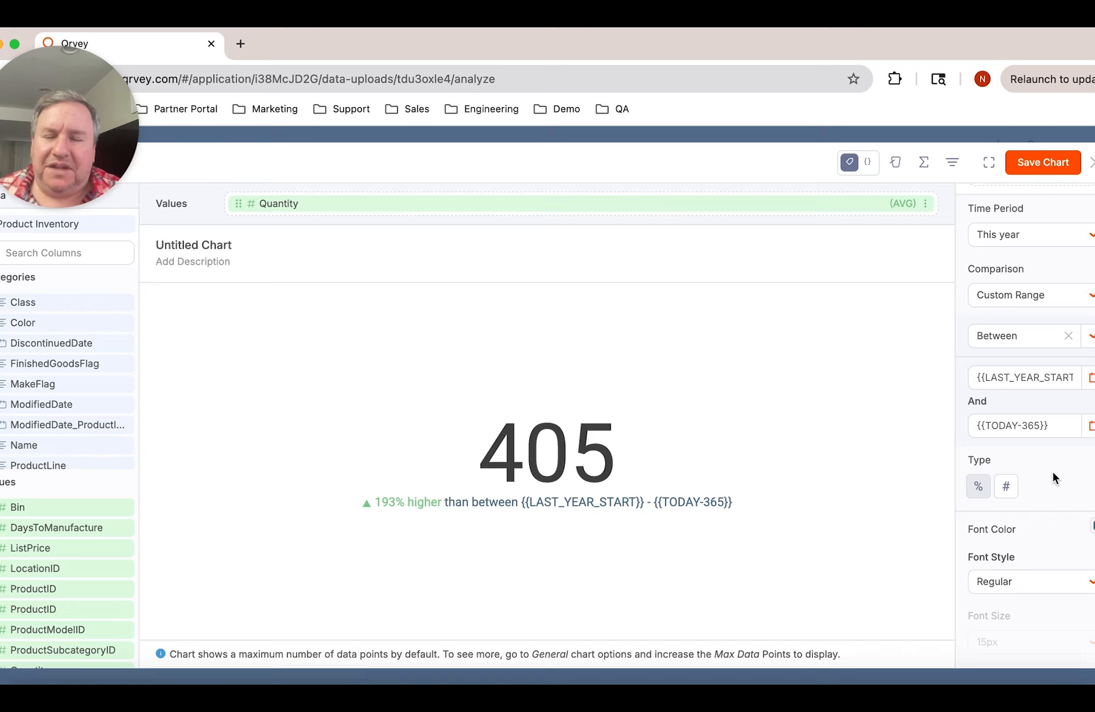
Preview the comparison difference as a number and restore the percentage type
click(1007, 486)
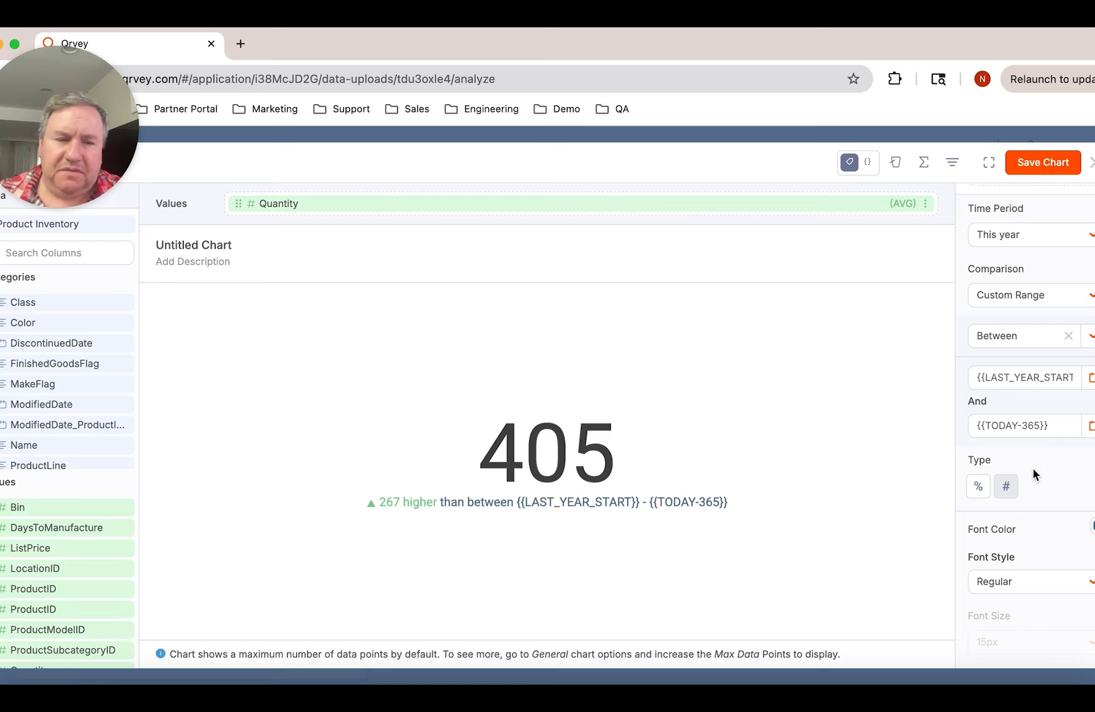
click(979, 486)
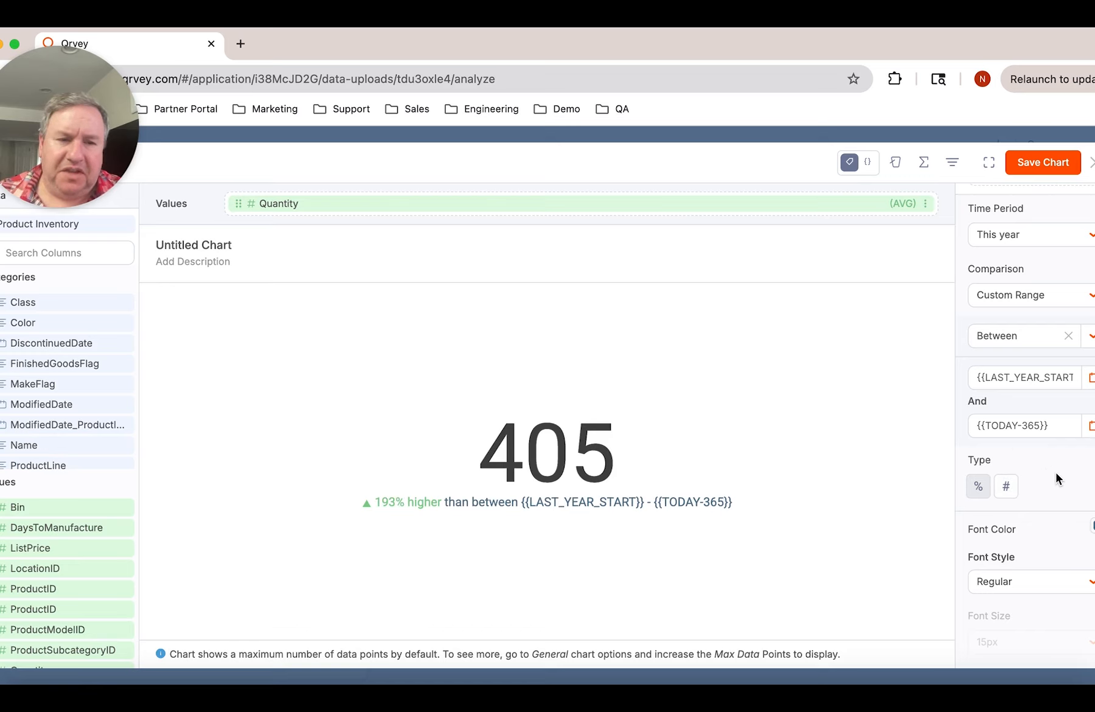
scroll(1056, 473, down, 5)
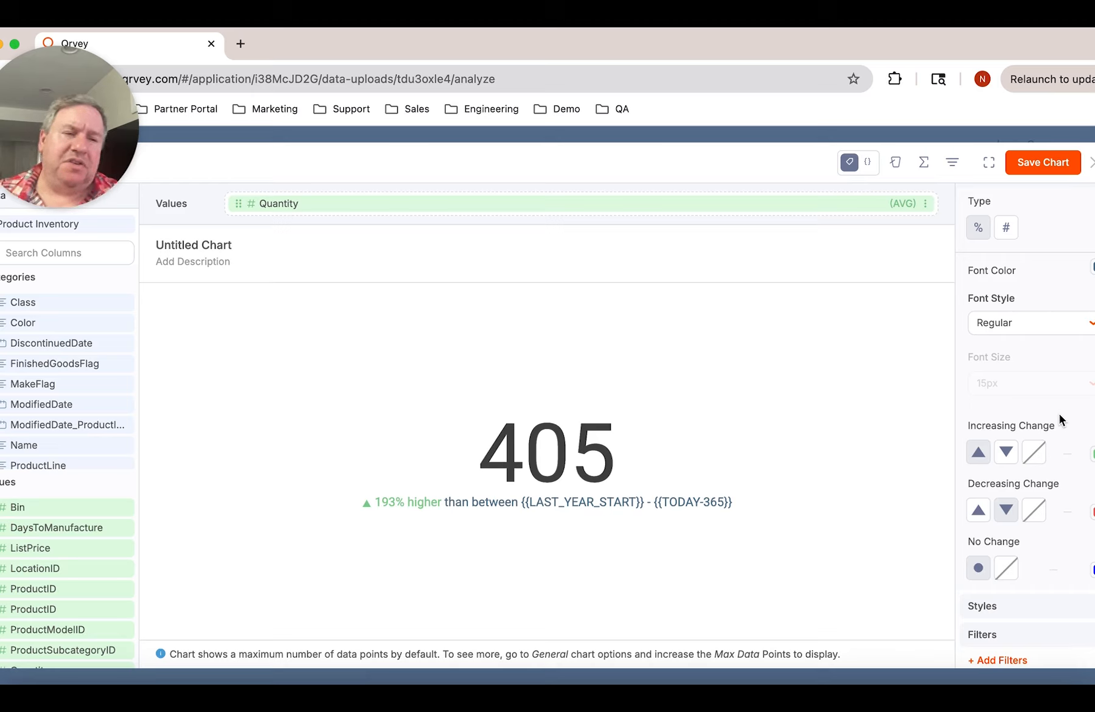
scroll(1084, 472, down, 1)
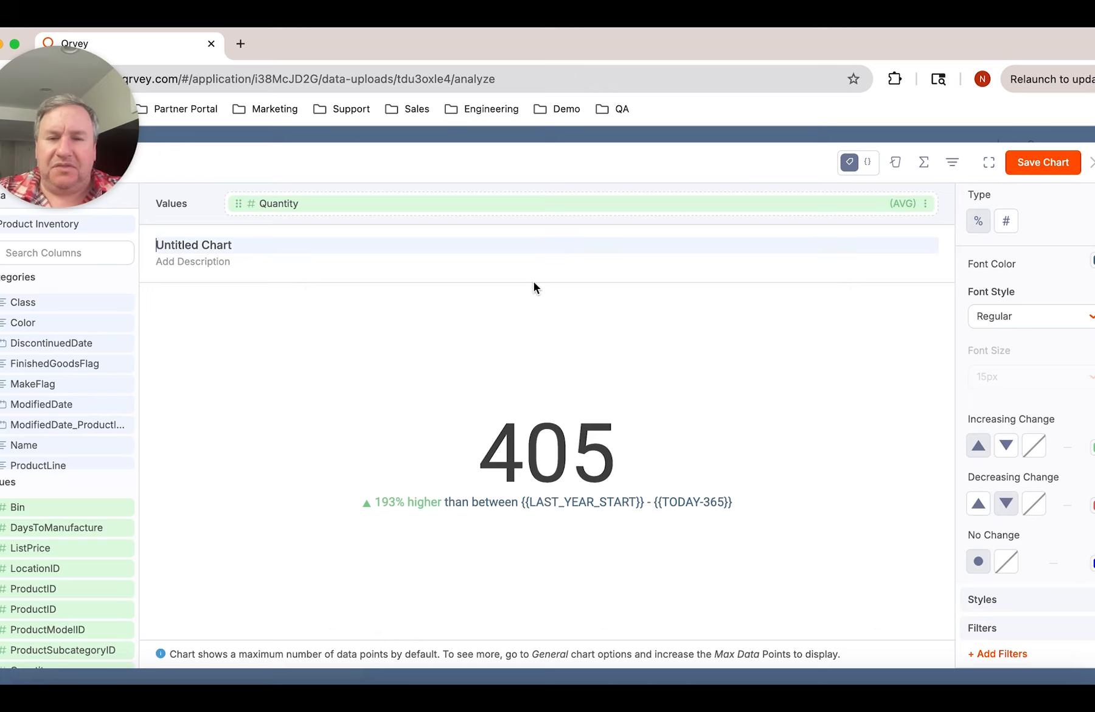
Title the chart "Avg Quantity YoY" and save it
text(A)
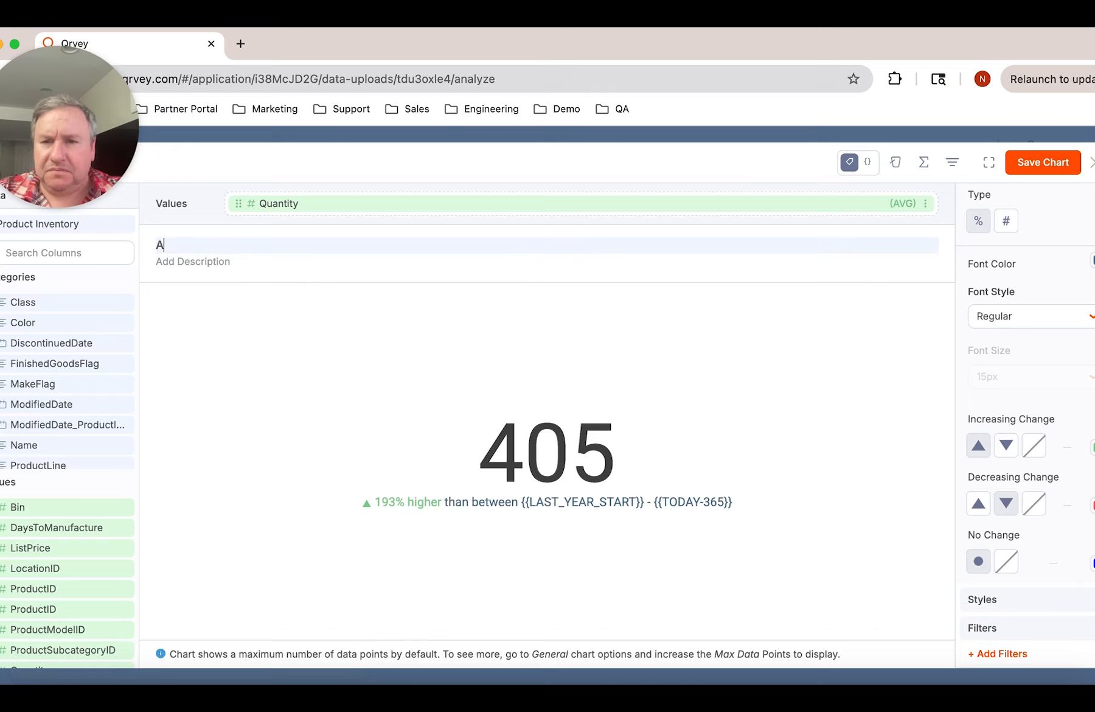
text(vg Quantity YoY)
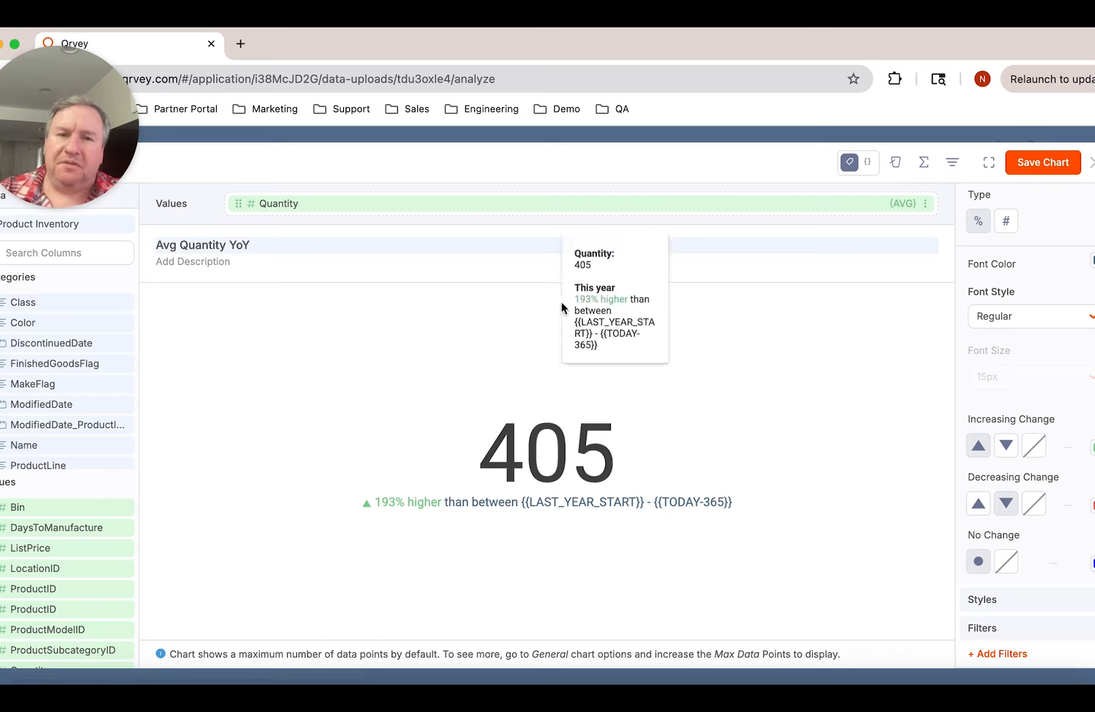
click(1033, 169)
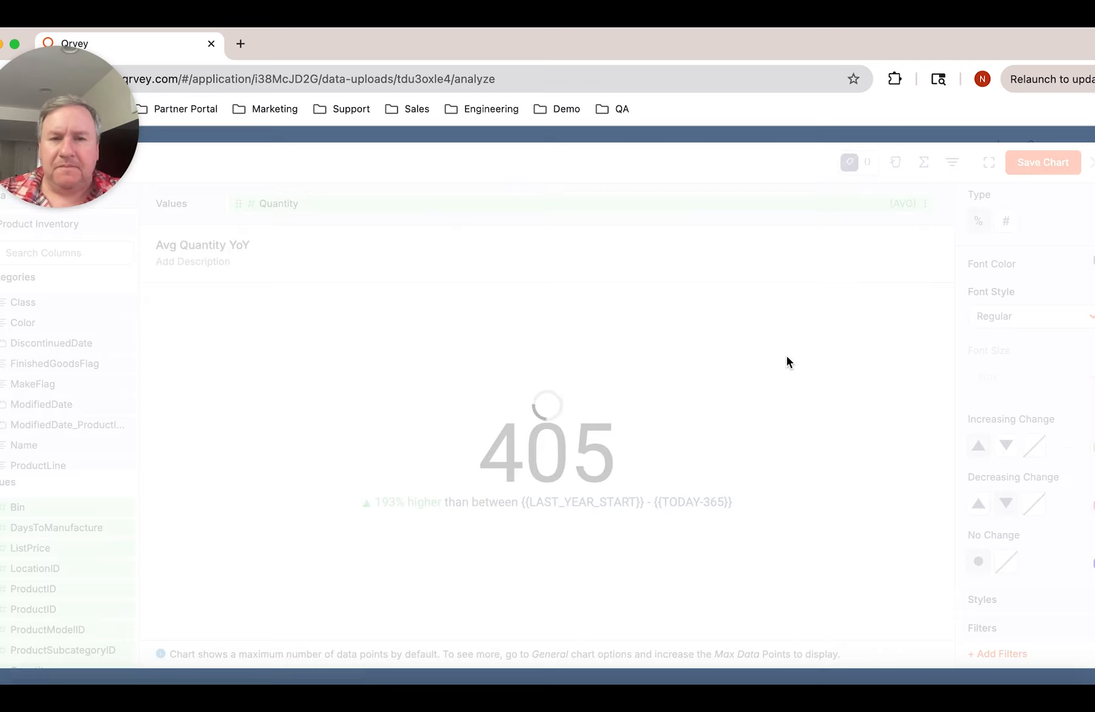